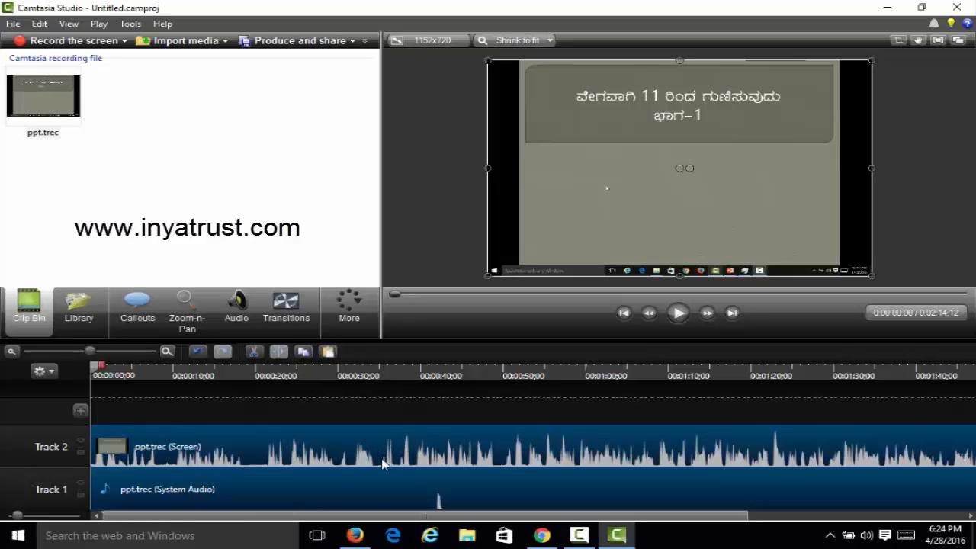
Play the opening two seconds of the ppt.trec recording and pause playback.
left_click(681, 315)
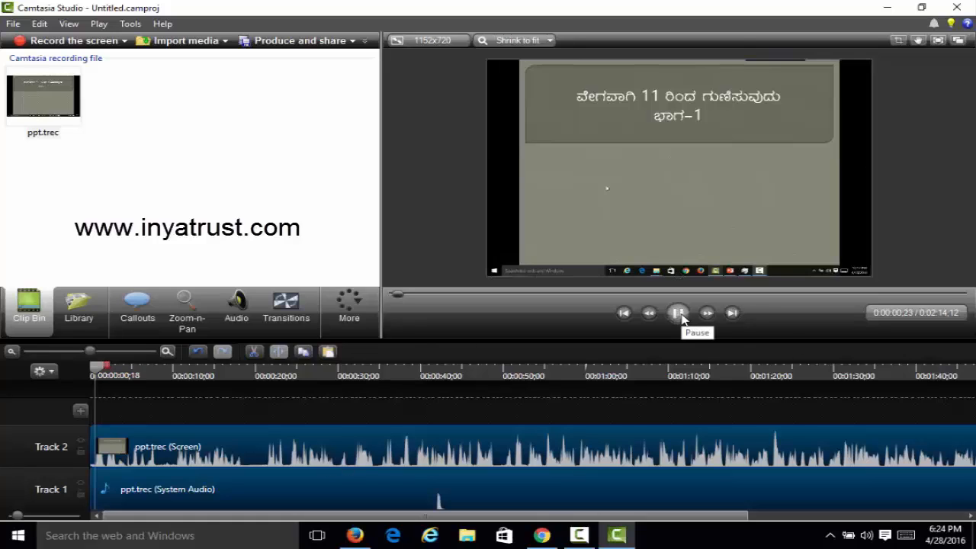
left_click(679, 314)
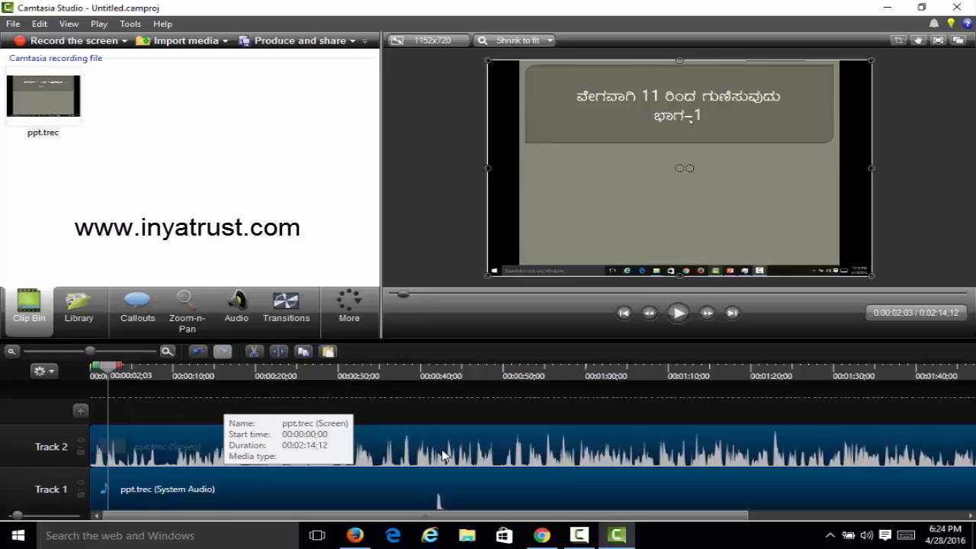
Delete the ppt.trec system audio clip from Track 1, and undo the deletion.
left_click(387, 487)
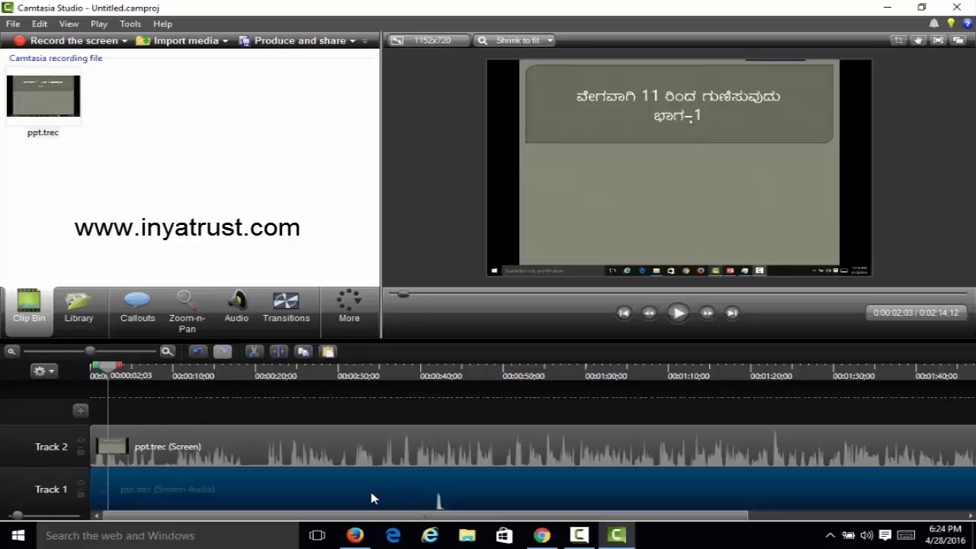
right_click(371, 497)
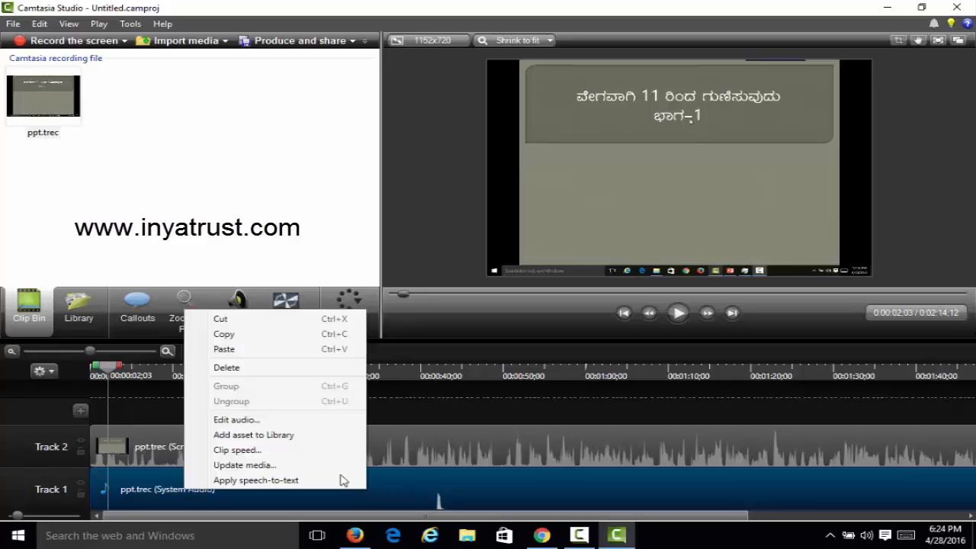
left_click(254, 369)
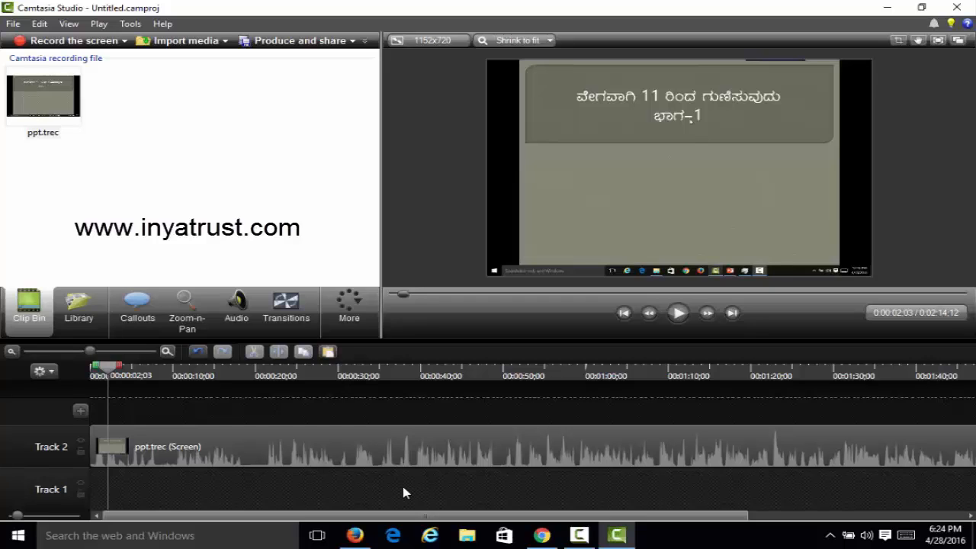
left_click(199, 353)
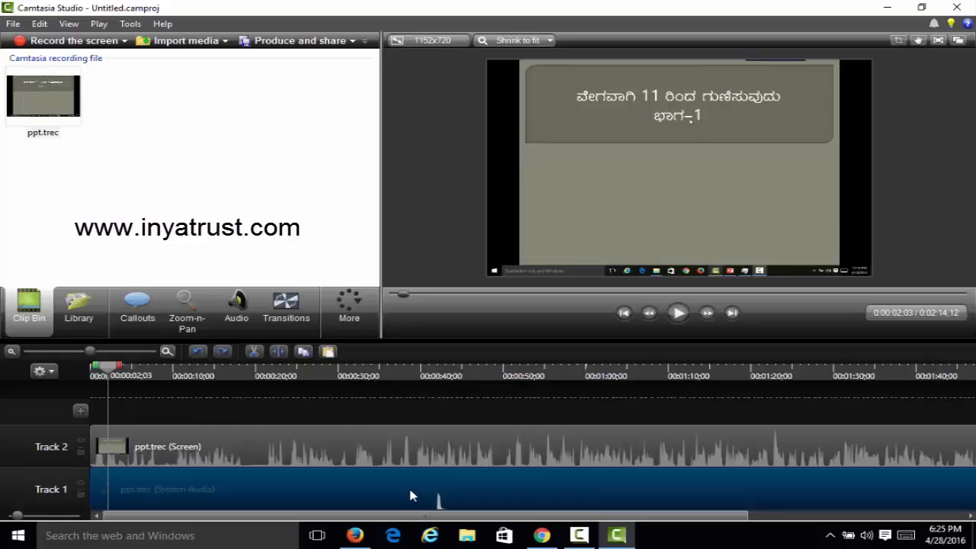
Delete the Track 1 system audio again, undo and redo the deletion, and finish with another undo.
key("Delete")
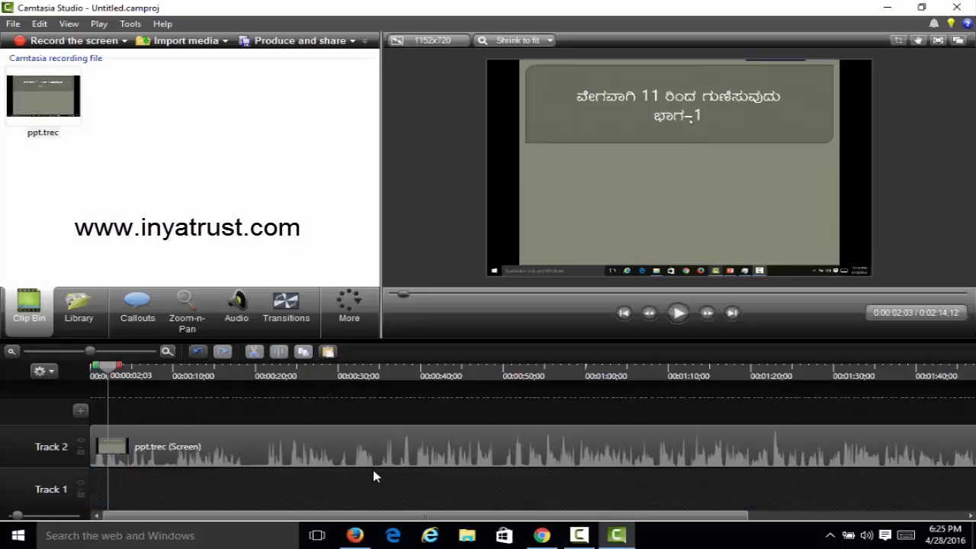
left_click(197, 352)
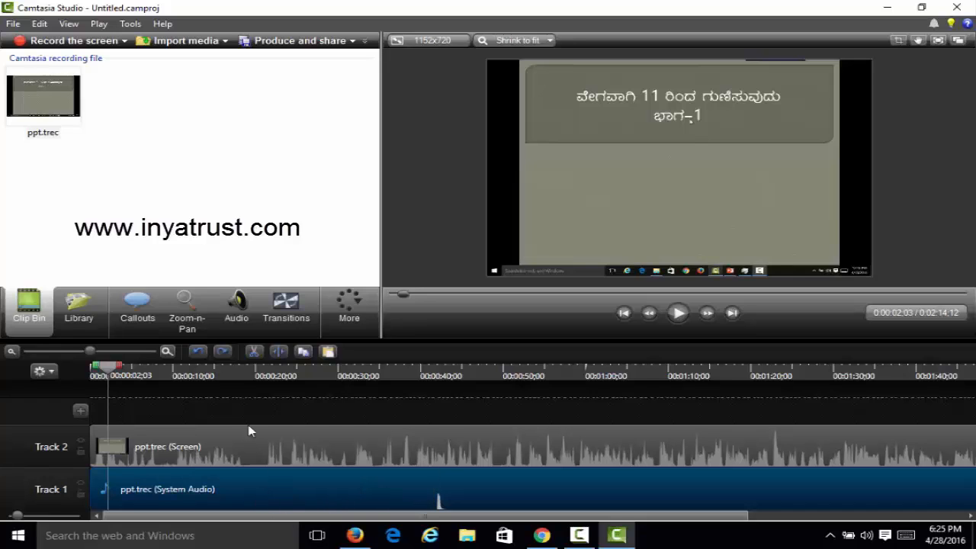
left_click(223, 352)
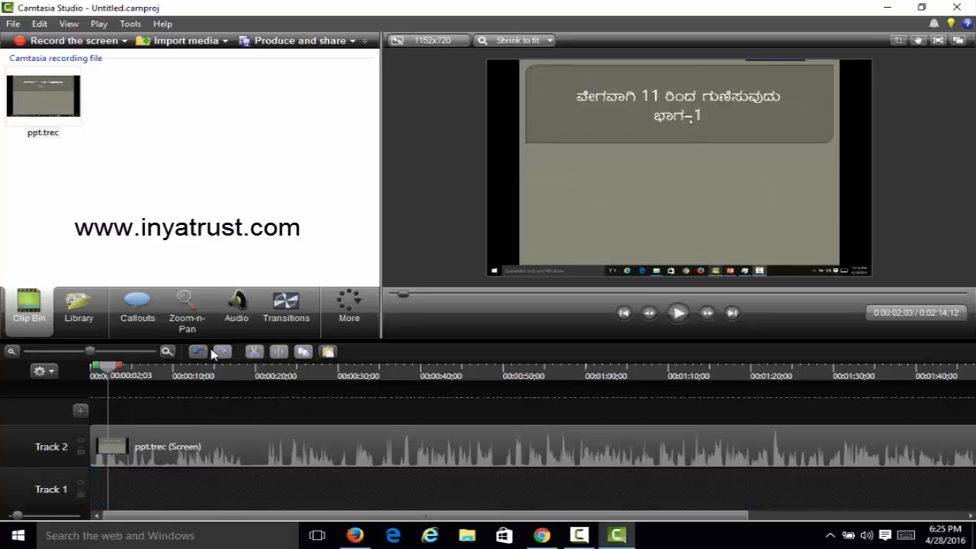
left_click(199, 353)
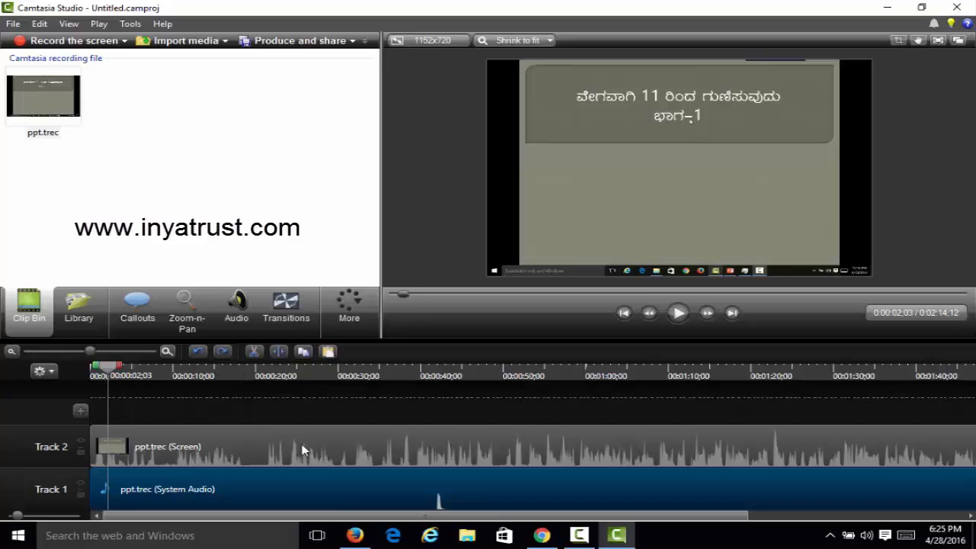
Cut the ppt.trec system audio clip from Track 1.
left_click(256, 350)
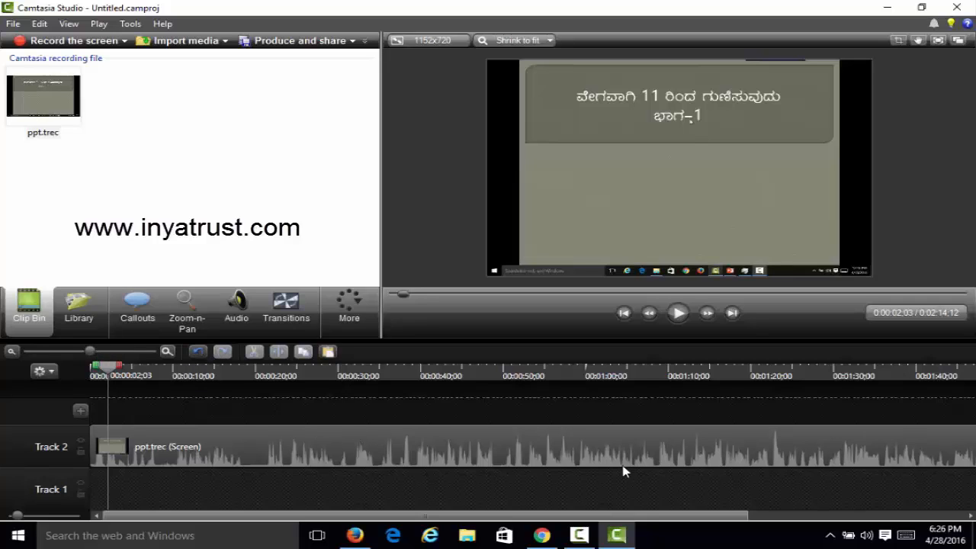
Change the timeline zoom several times to examine the Track 2 clip's full length and its waveform in detail.
left_click_drag(93, 353, 69, 354)
left_click(80, 351)
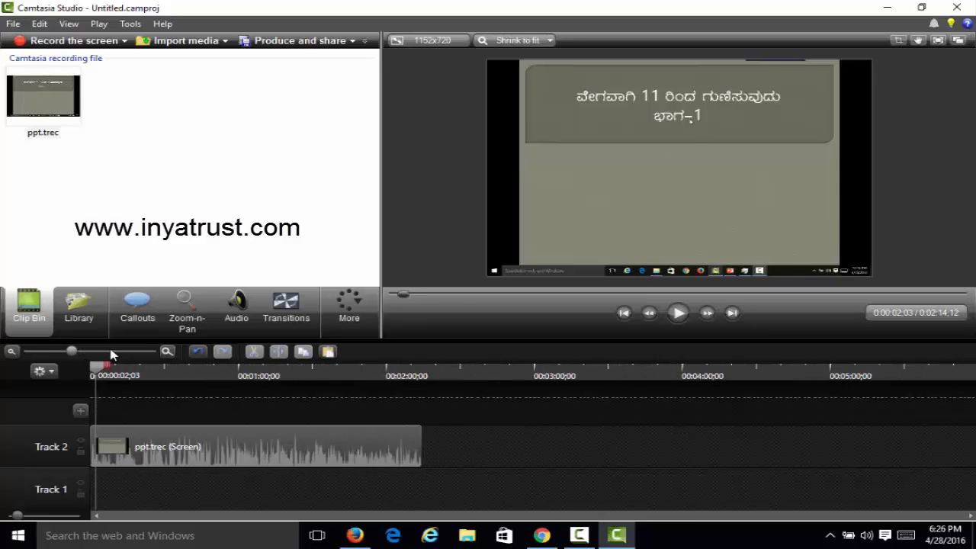
left_click(114, 351)
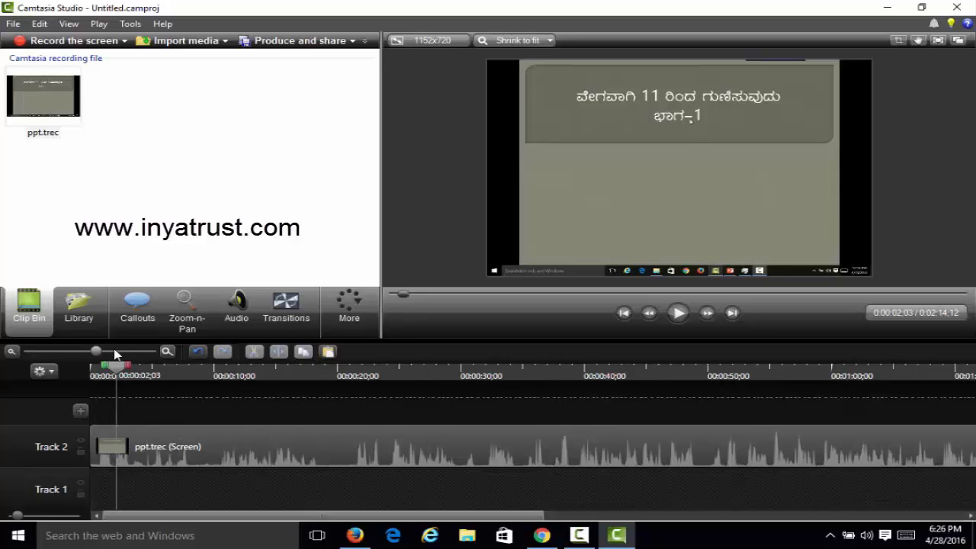
left_click(114, 351)
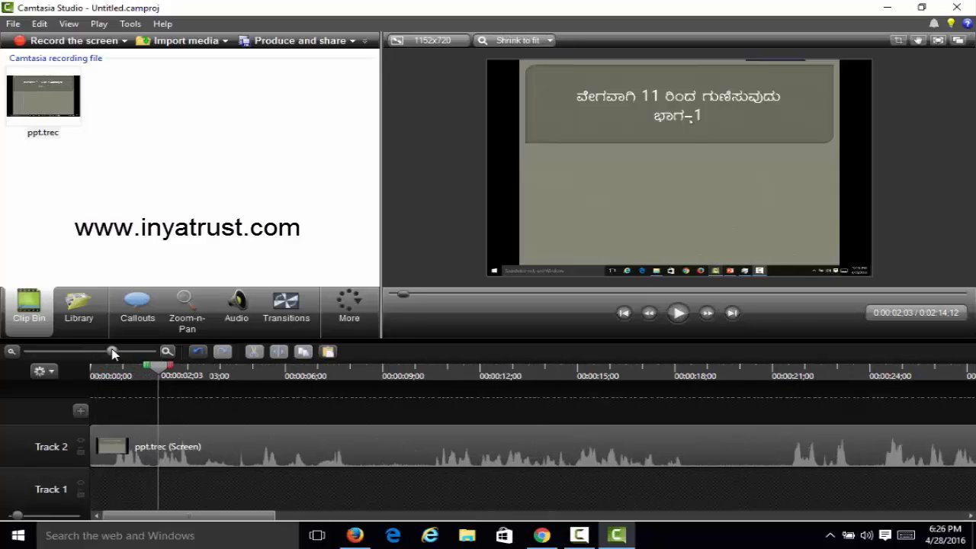
left_click_drag(88, 349, 80, 349)
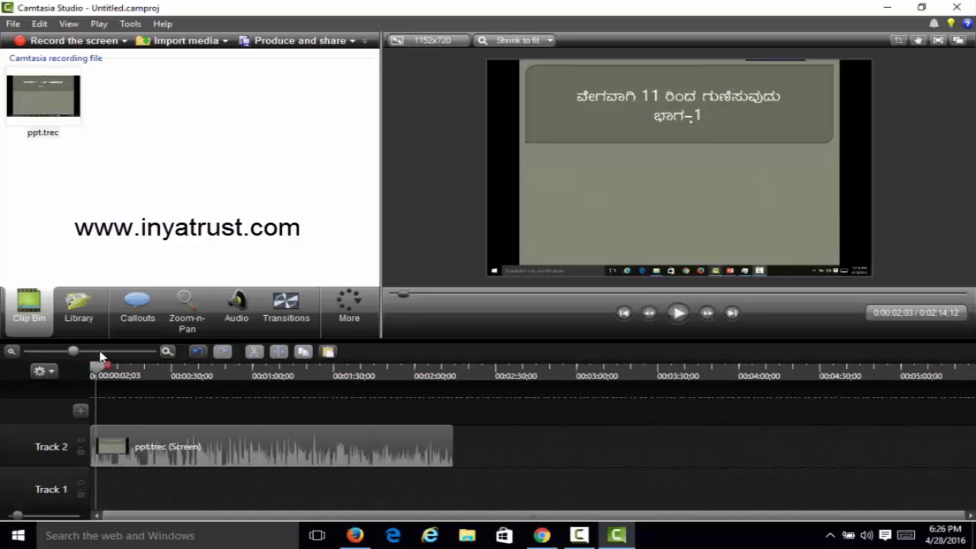
left_click(100, 352)
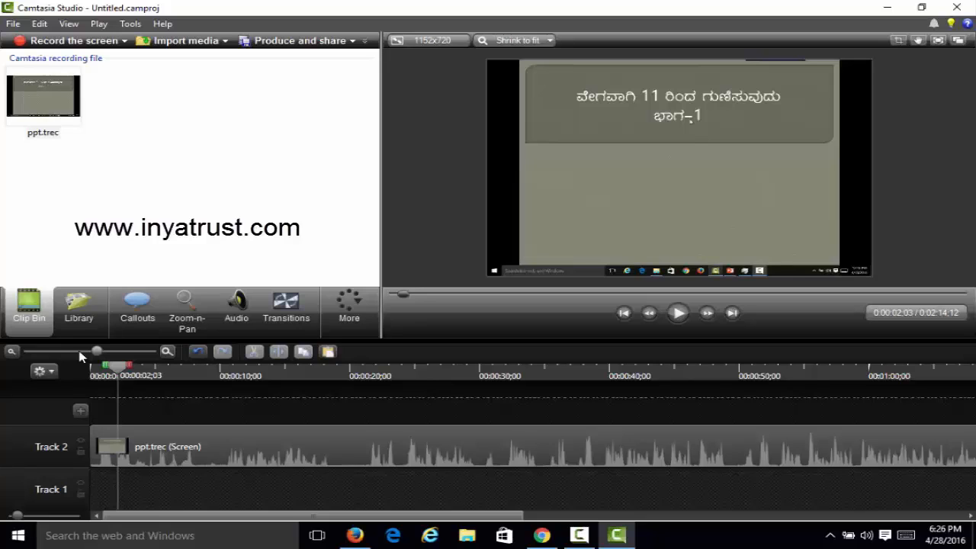
left_click(77, 351)
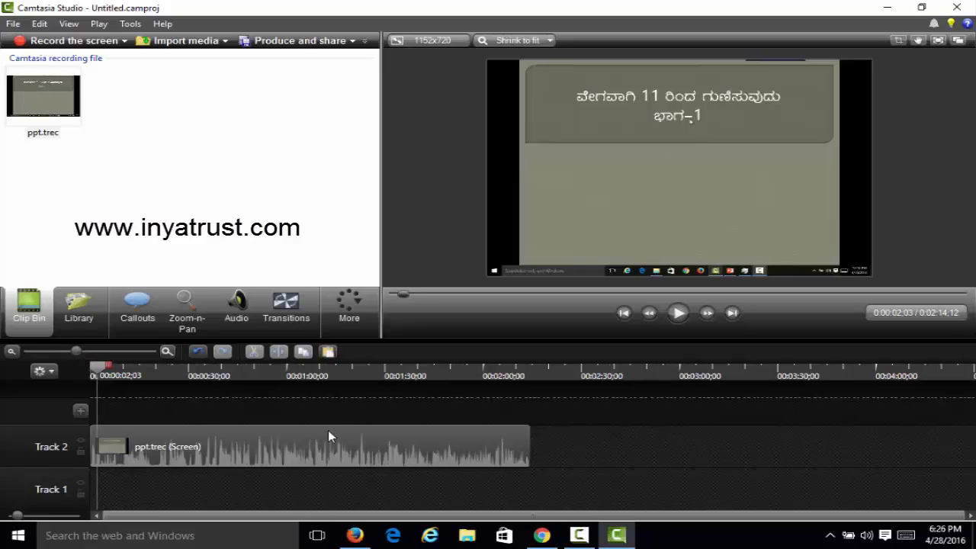
left_click(106, 351)
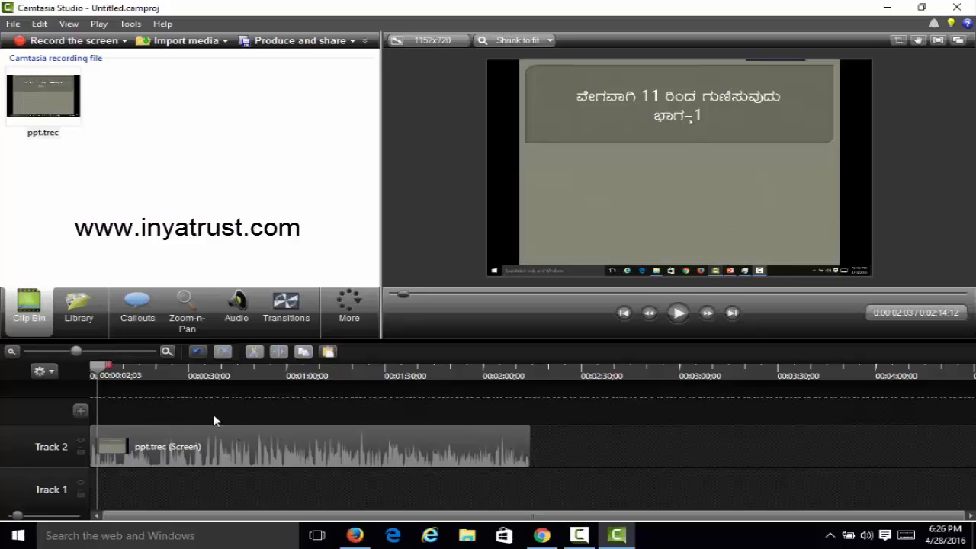
Place the playhead at 0:00:02;10 and play the Track 2 clip to about 0:00:03;27.
left_click(142, 372)
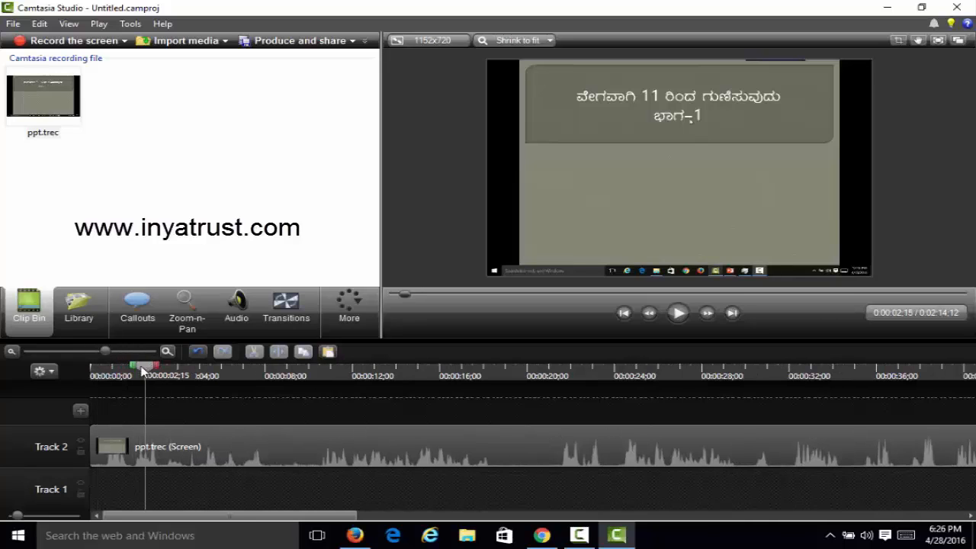
left_click_drag(142, 368, 143, 369)
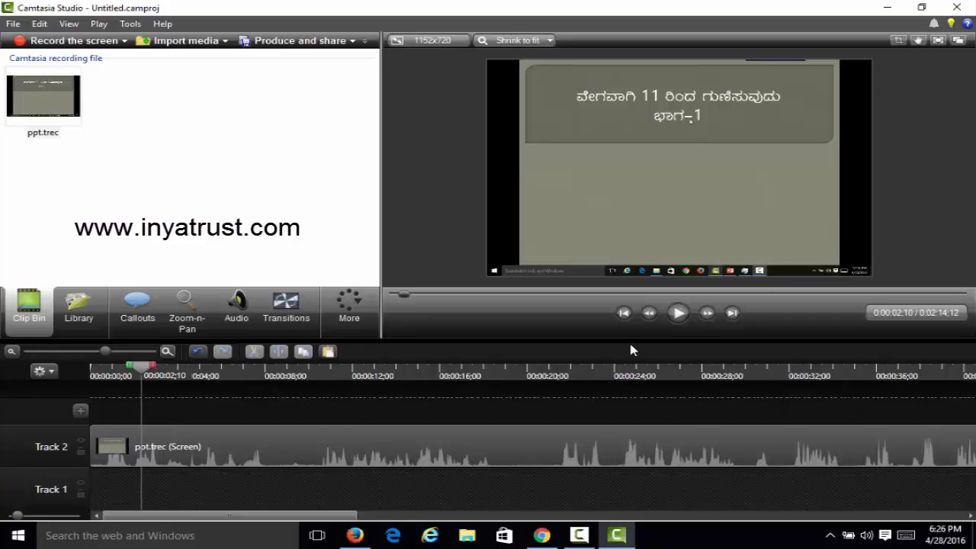
left_click(677, 313)
key("space")
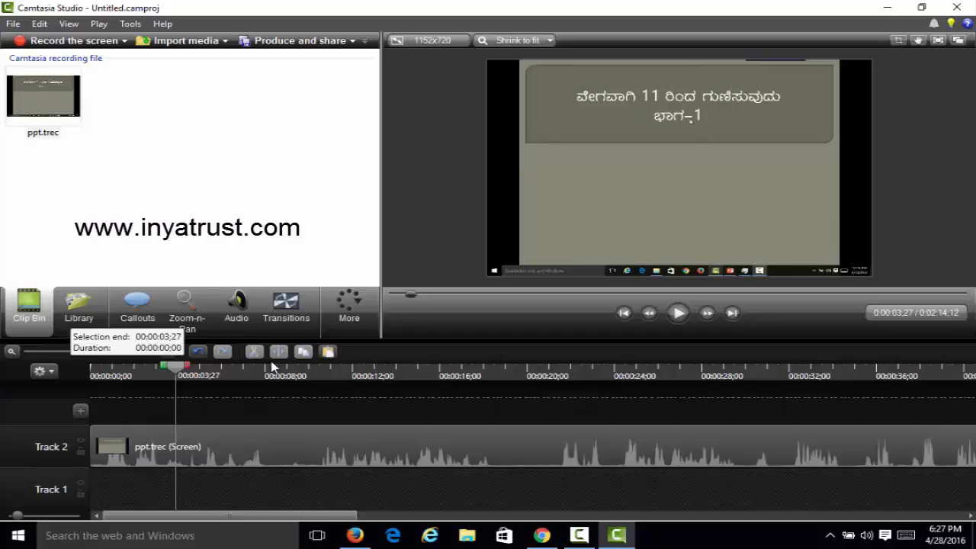
Select the timeline range from 0:00:03;27 to 0:00:06;28, preview it, and cut it out of the Track 2 clip.
left_click_drag(272, 367, 262, 368)
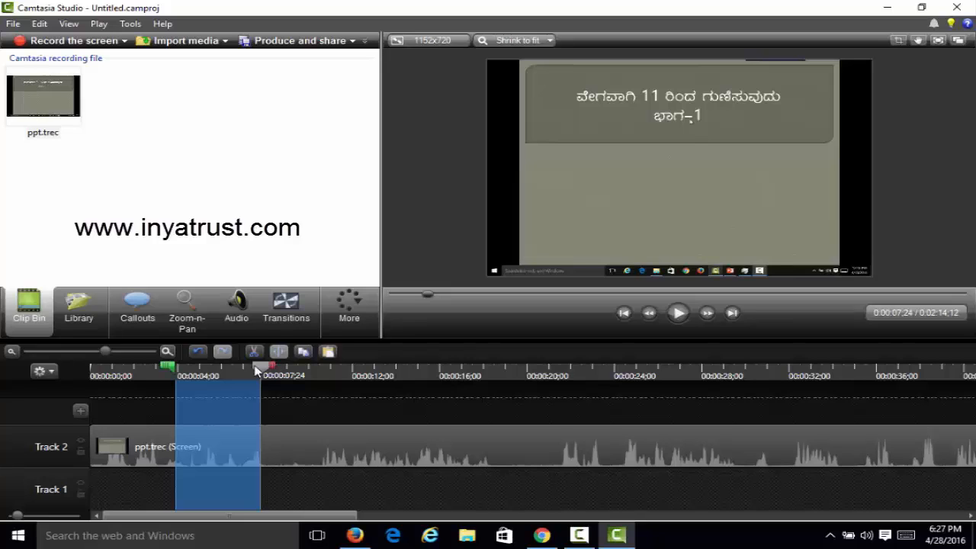
mouse_move(257, 369)
left_mouse_down()
mouse_move(175, 368)
mouse_move(187, 372)
left_mouse_up()
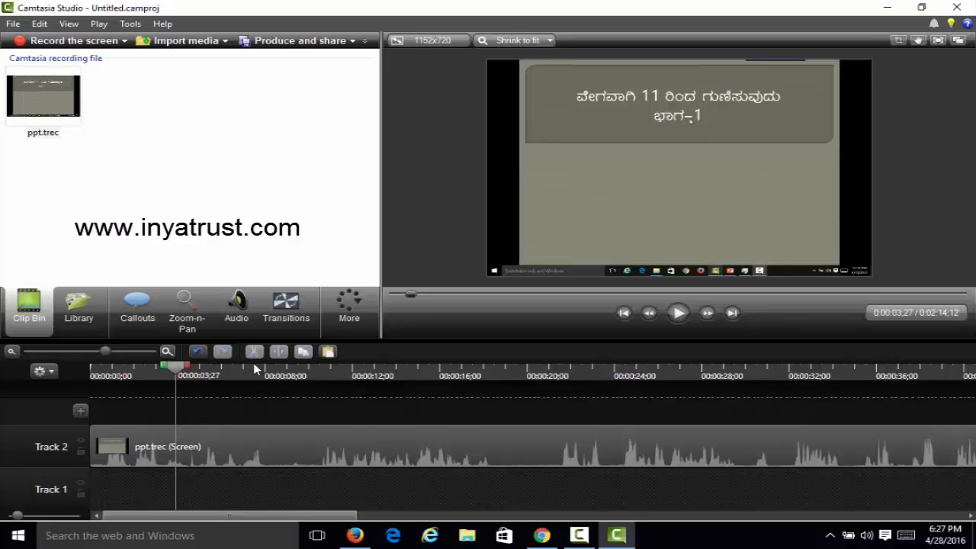
left_click_drag(256, 370, 241, 373)
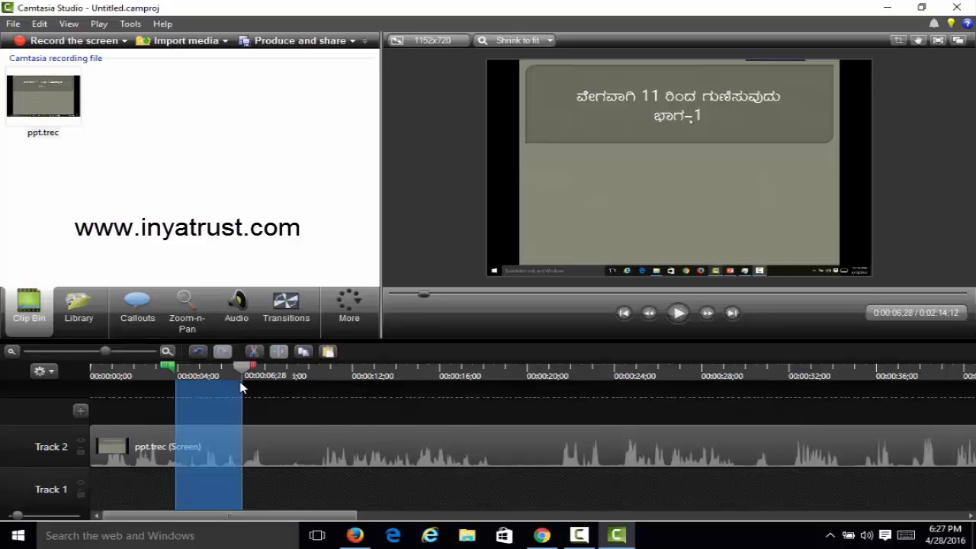
left_click(677, 313)
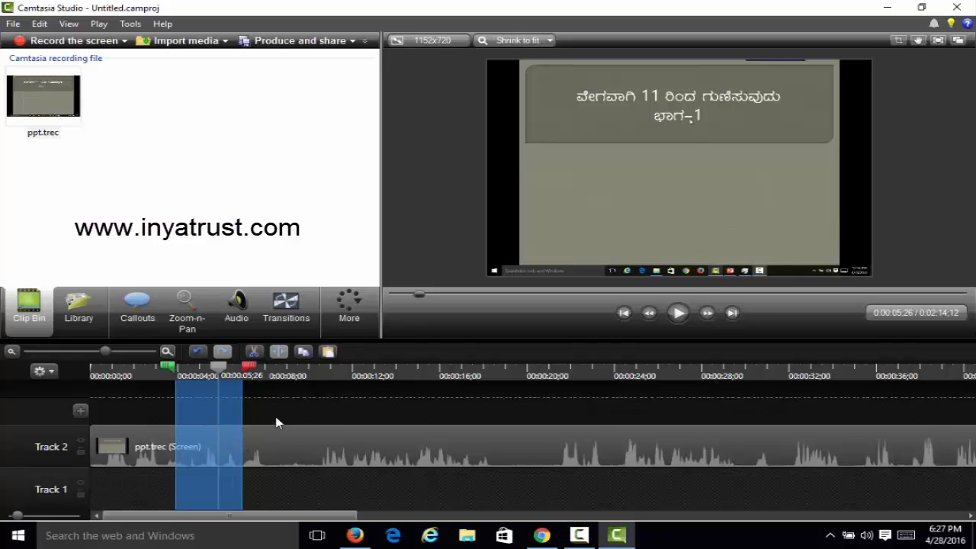
left_click(257, 353)
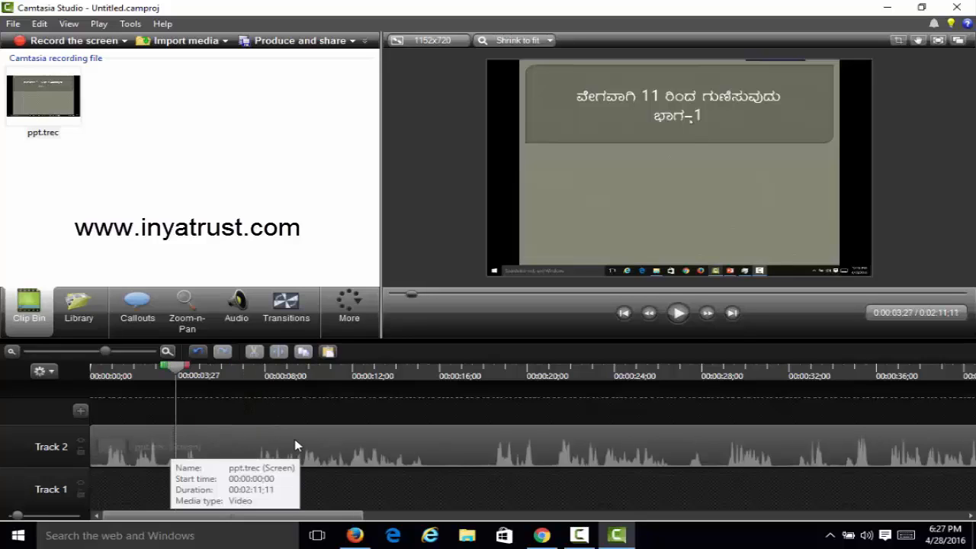
Undo the range cut and the system audio removal, and redo only the system audio removal.
left_click(199, 357)
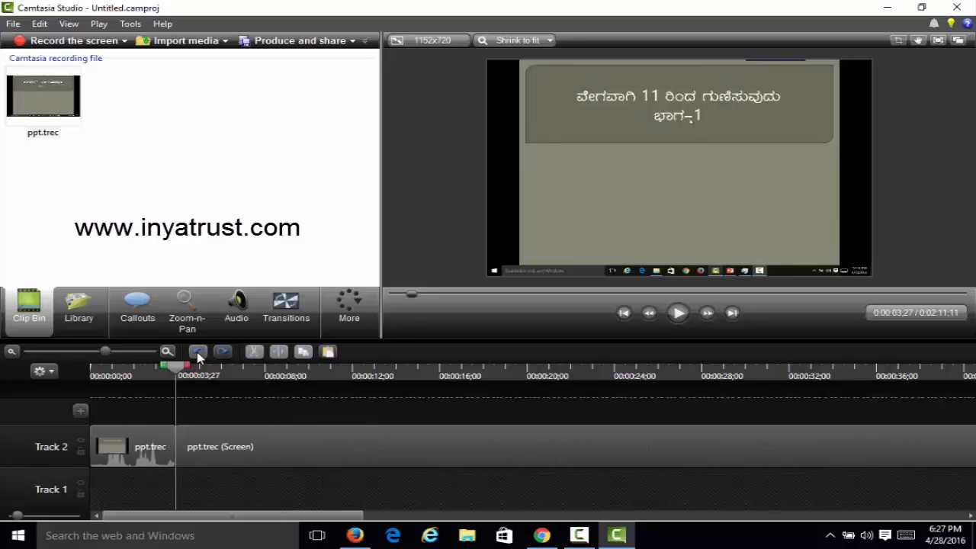
left_click(197, 351)
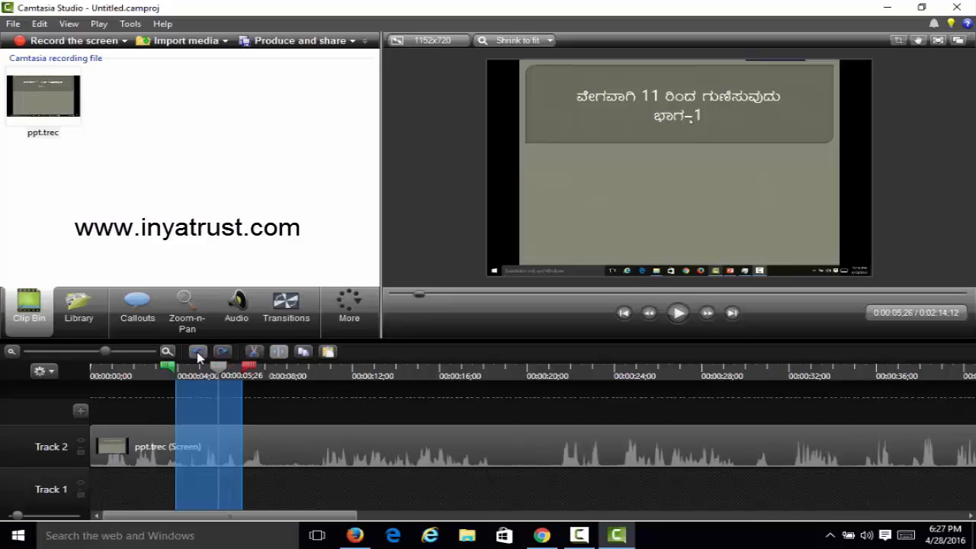
left_click(198, 353)
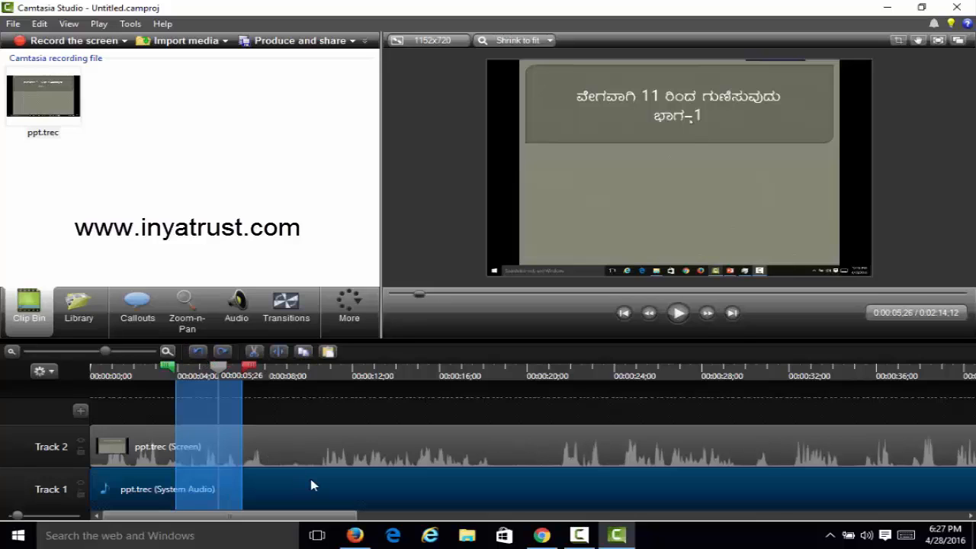
left_click(223, 352)
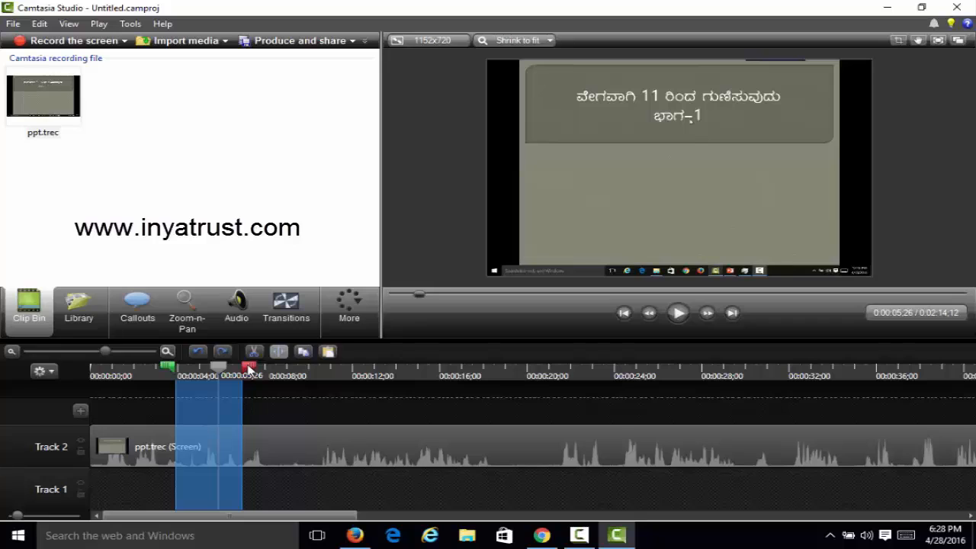
Clear the timeline range selection and move the playhead to 0:00:12;04.
left_click_drag(249, 369, 236, 370)
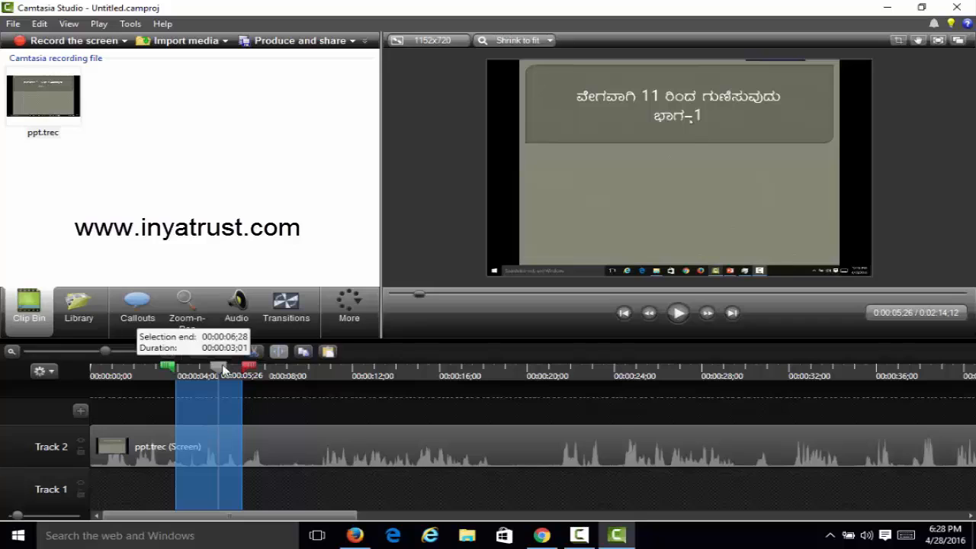
left_click(181, 372)
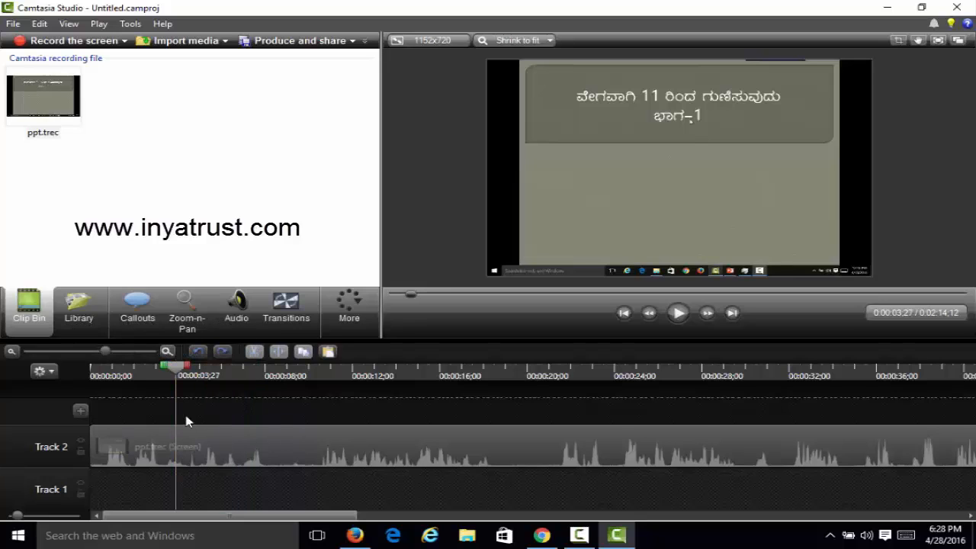
left_click(177, 367)
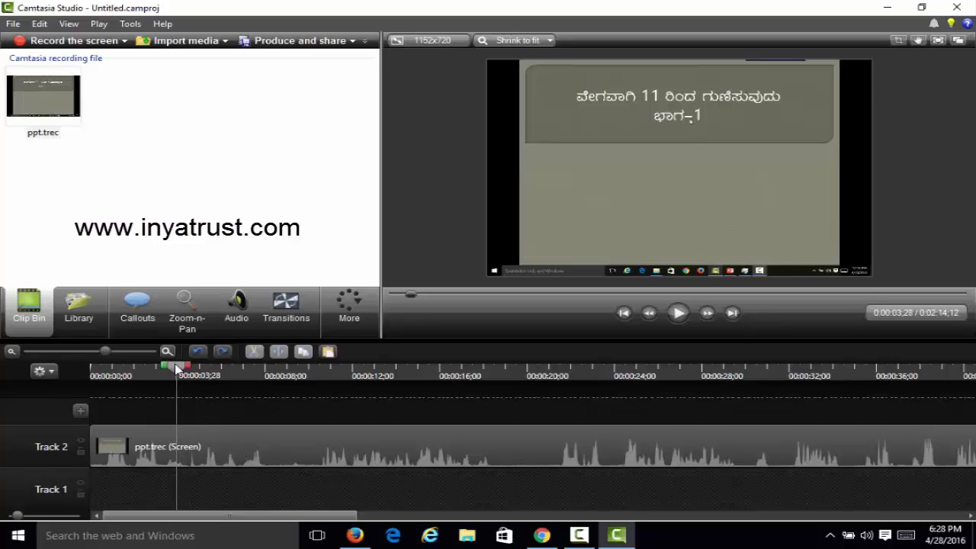
left_click(355, 371)
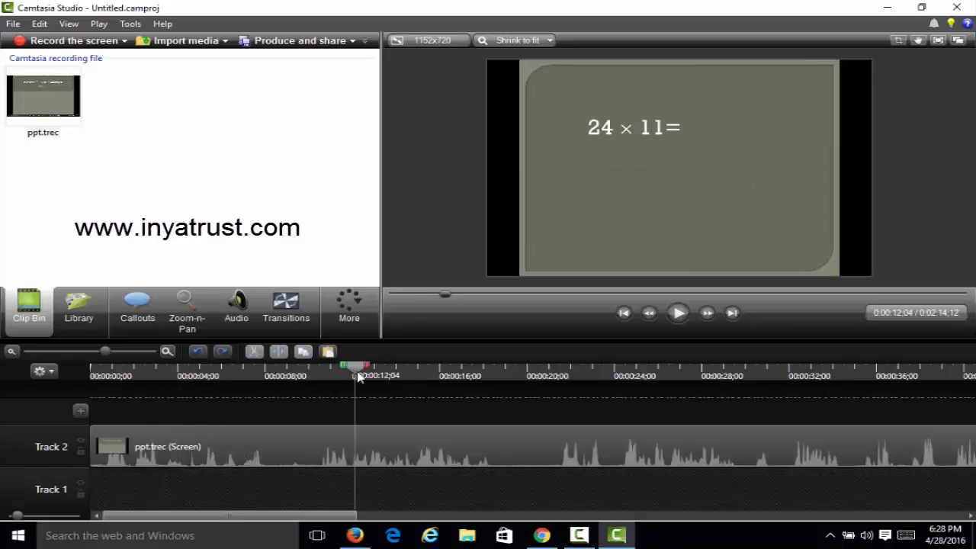
Split the Track 2 clip at 0:00:16;20 and shift its second part later, leaving a short gap after the first.
left_click(451, 456)
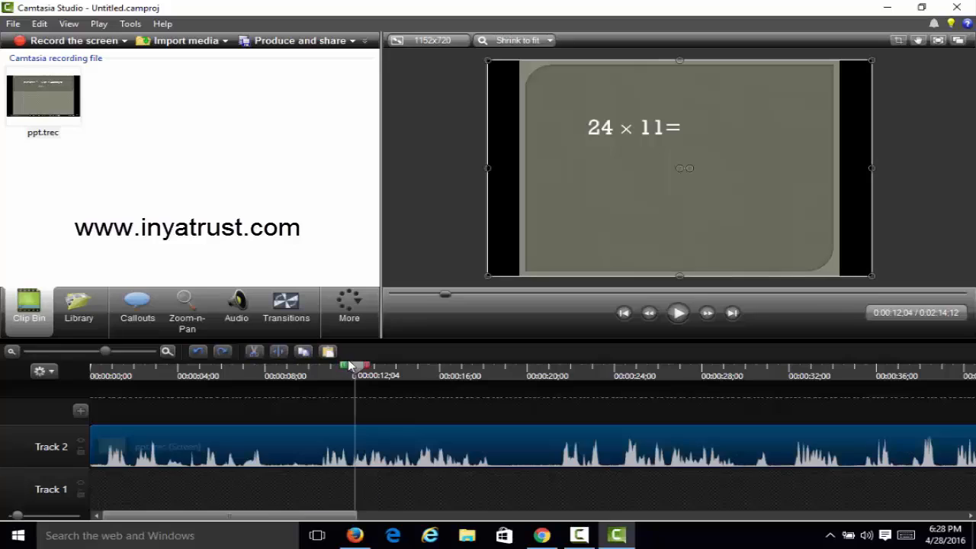
left_click(454, 373)
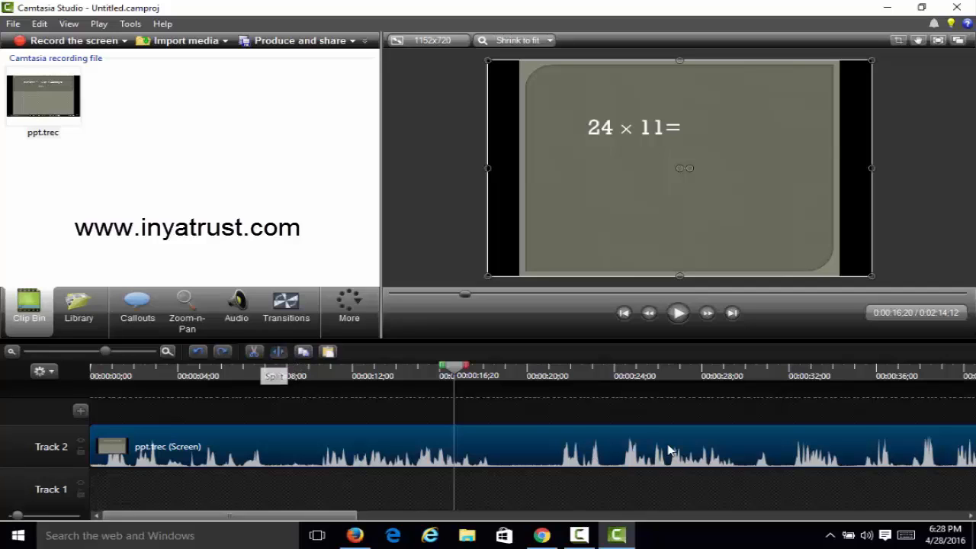
left_click_drag(586, 449, 669, 449)
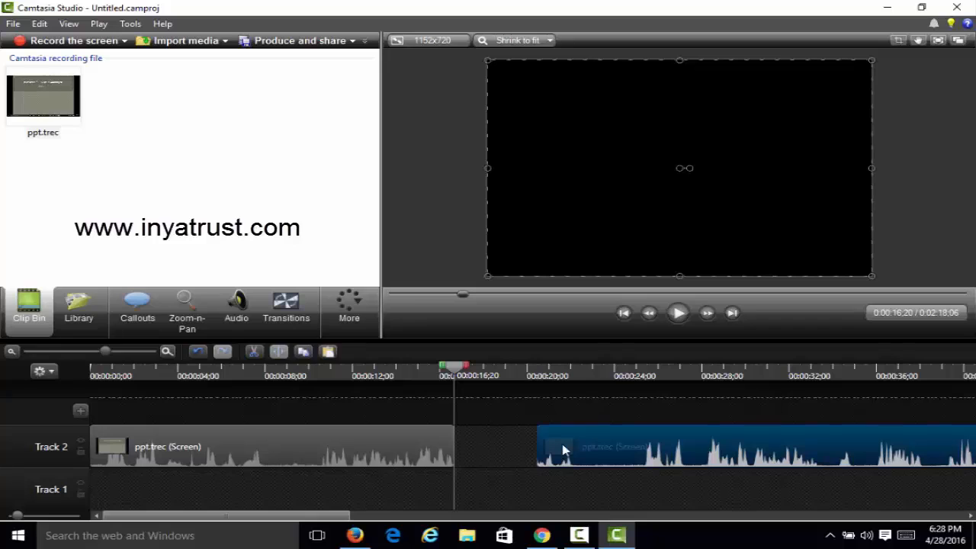
left_click_drag(562, 450, 610, 449)
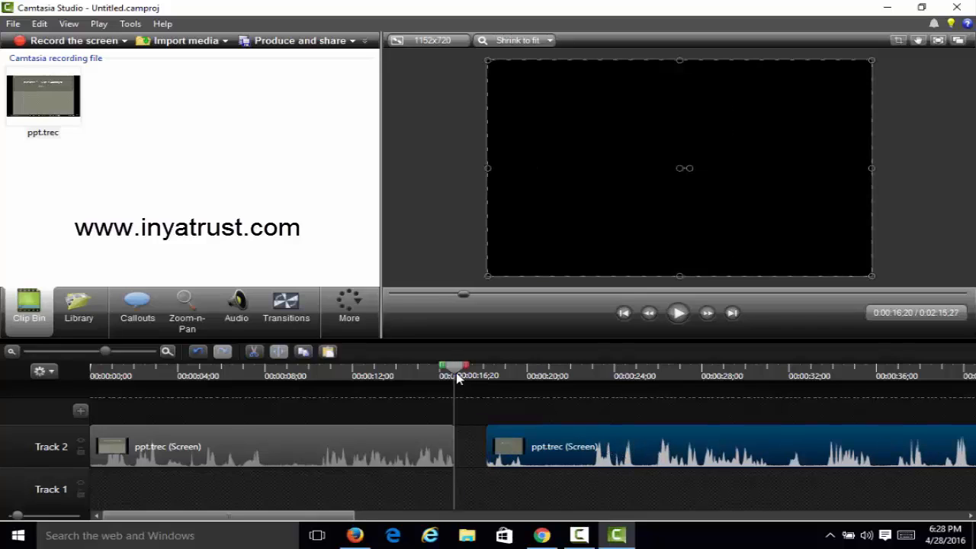
Split the second Track 2 clip at 0:00:23;13 and move the piece before the split up to a new Track 3.
left_click(602, 368)
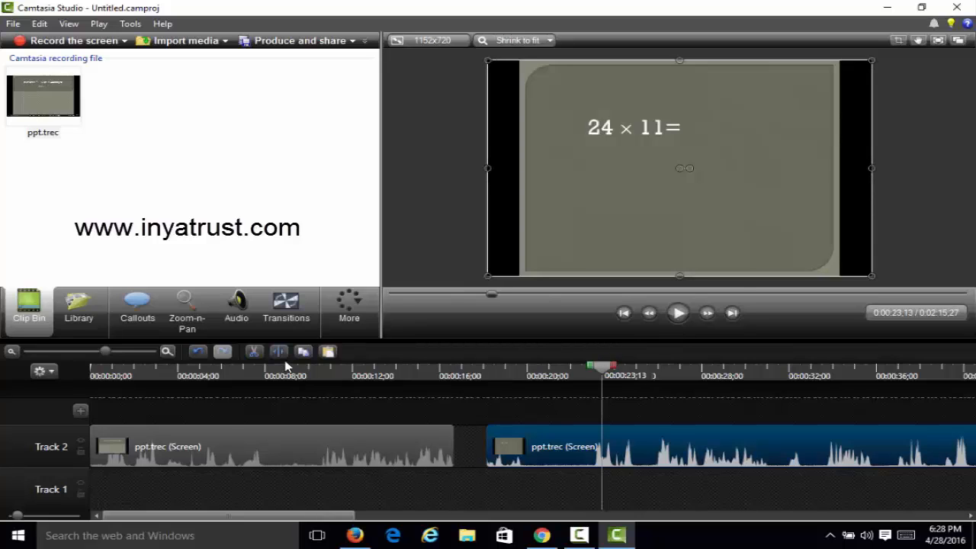
left_click_drag(535, 412, 536, 415)
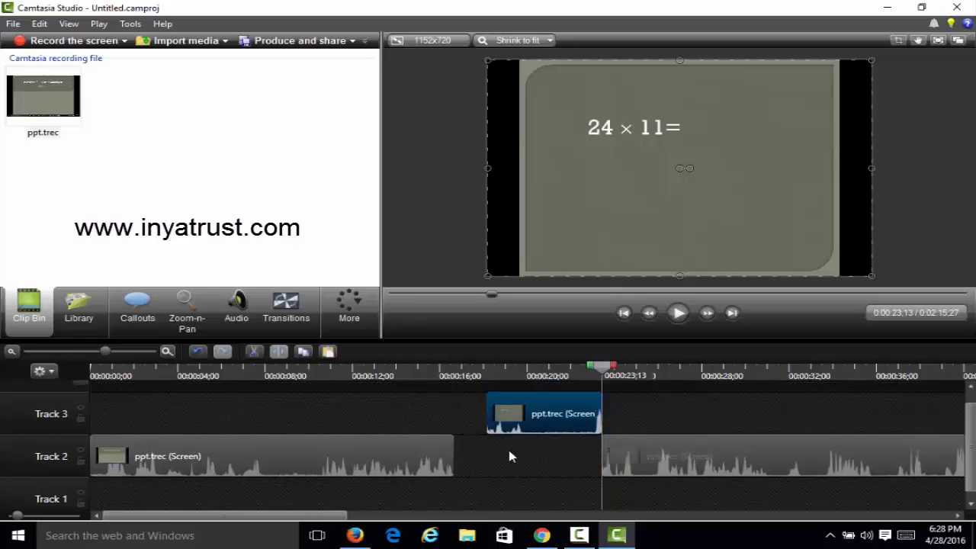
Move the remaining Track 2 clip against the end of the first one and delete the Track 3 piece.
left_click_drag(657, 451, 509, 450)
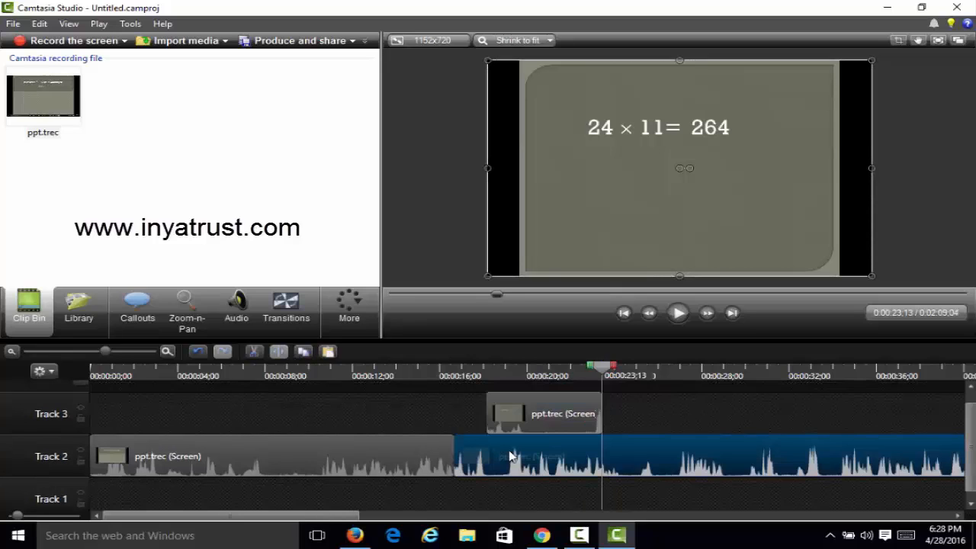
left_click(554, 412)
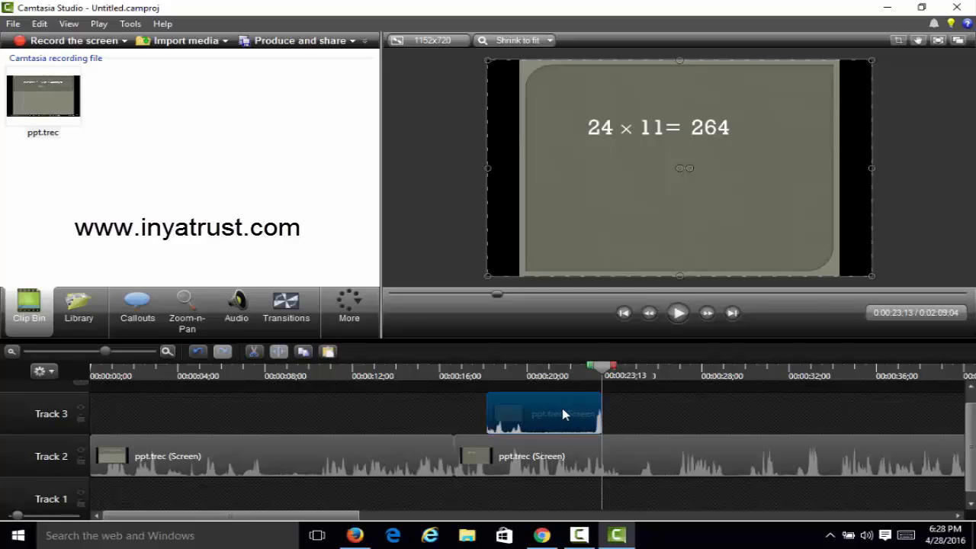
key("Delete")
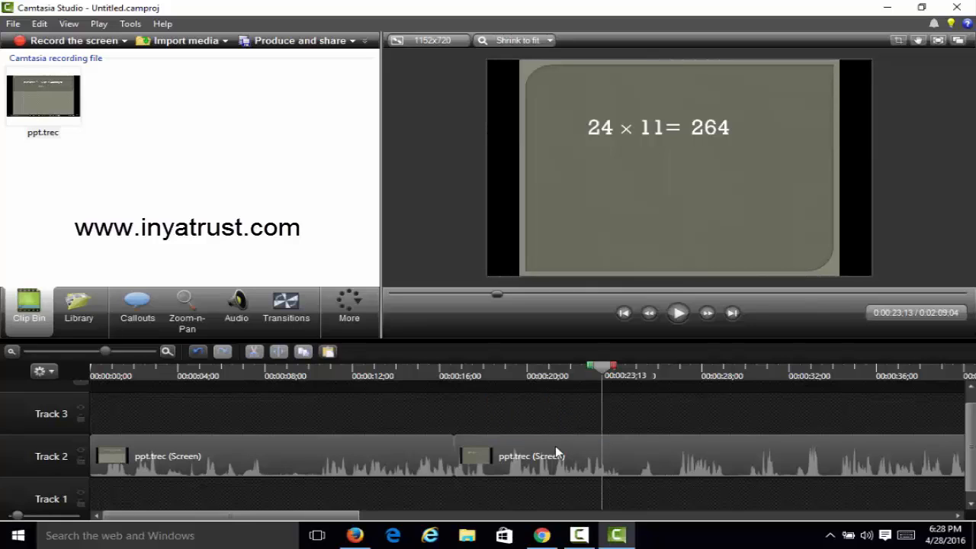
Import the image 374286.jpg from the Desktop and place it in a gap opened between the two Track 2 clips.
left_click_drag(556, 453, 602, 454)
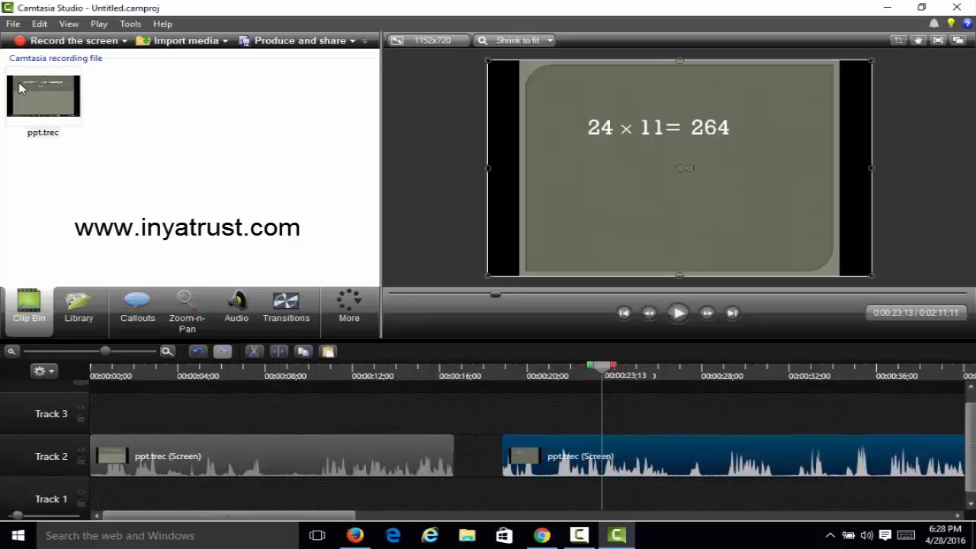
left_click(160, 46)
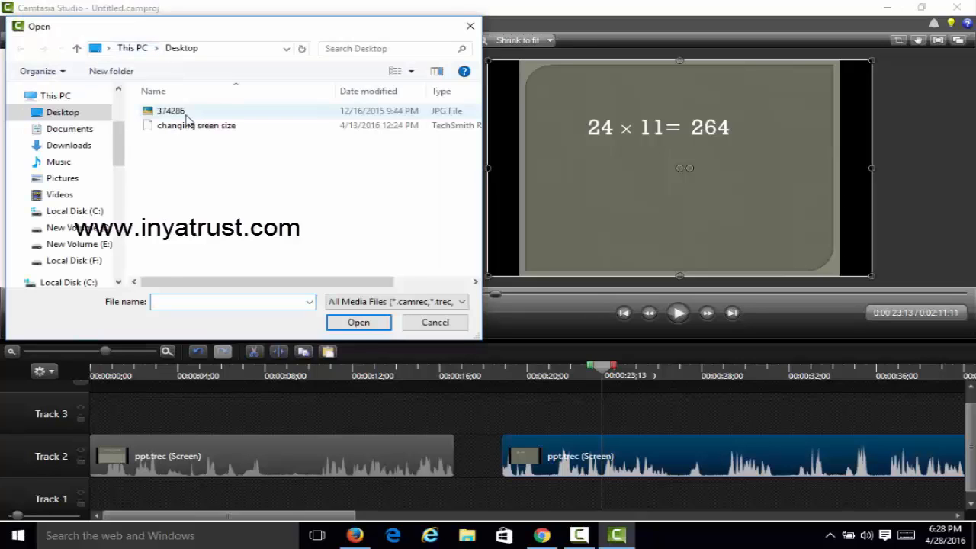
left_click(183, 226)
left_click(374, 323)
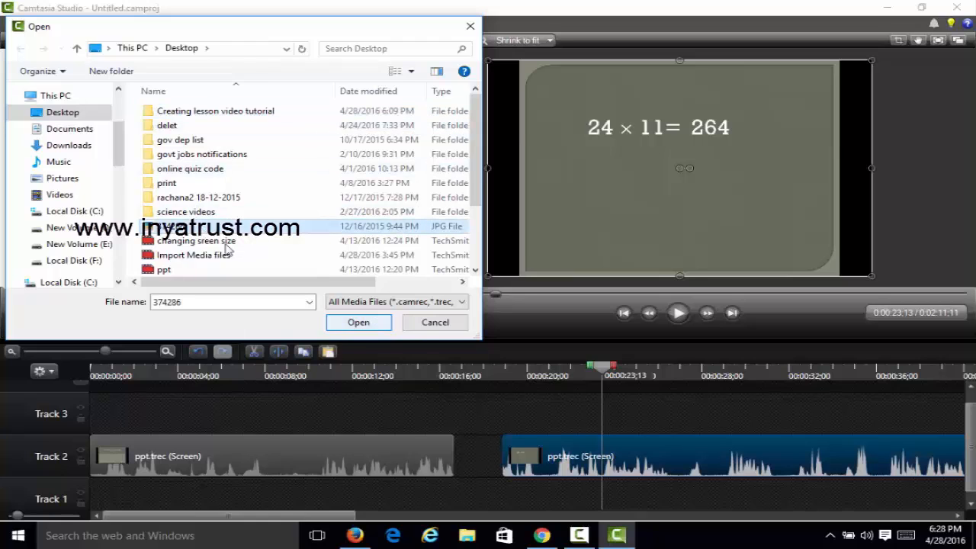
left_click_drag(49, 206, 604, 455)
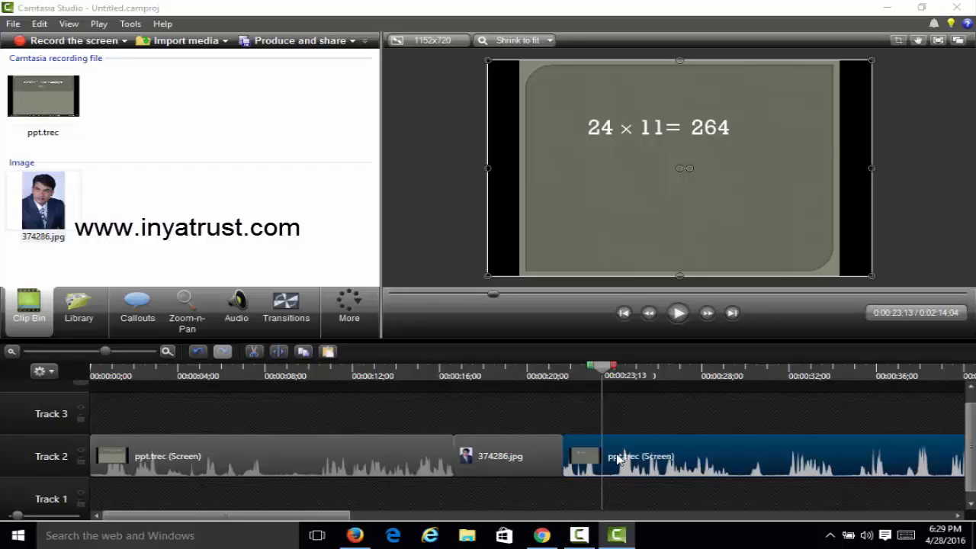
Copy the first Track 2 clip and paste it onto Track 3 at 0:00:23;13.
left_click(309, 465)
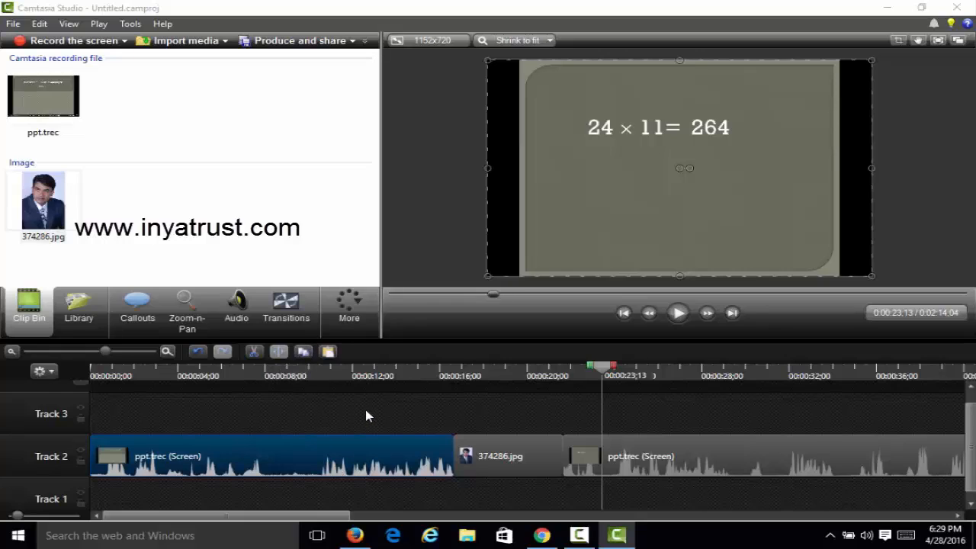
left_click(330, 351)
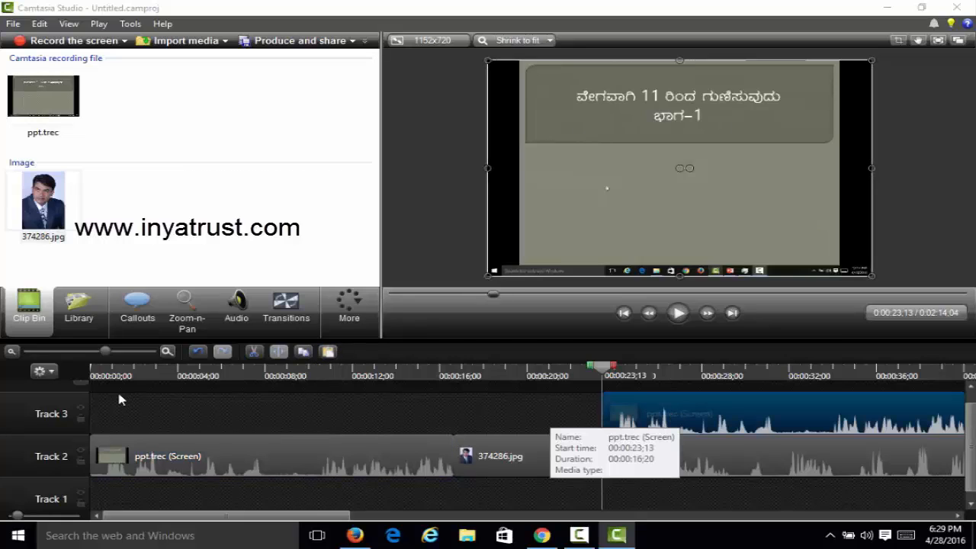